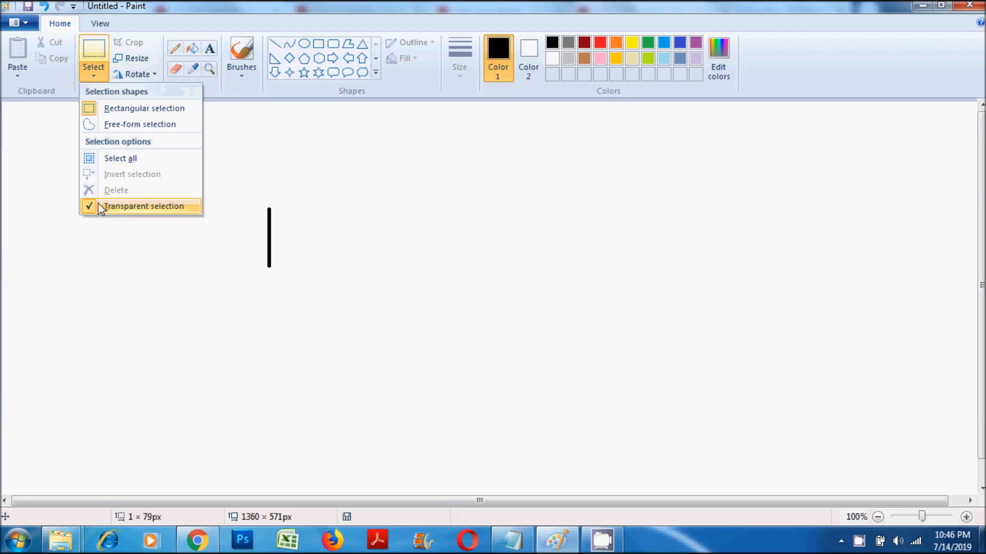
Step: Select the vertical line and place a copy of it to the lower right of the original
{"action": "left_click", "coordinate": [254, 206]}
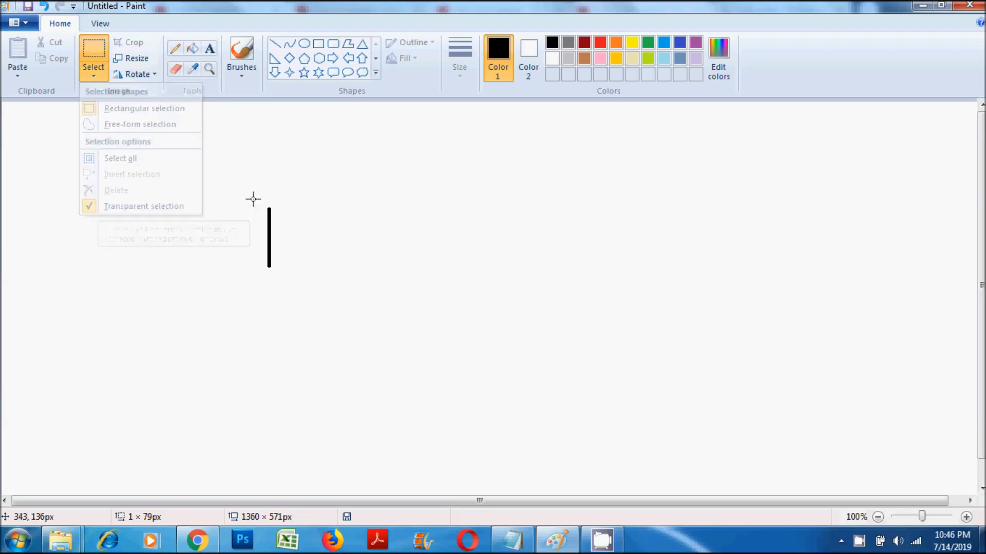
{"action": "left_click_drag", "start_coordinate": [254, 195], "coordinate": [312, 288]}
{"action": "left_click", "coordinate": [254, 290]}
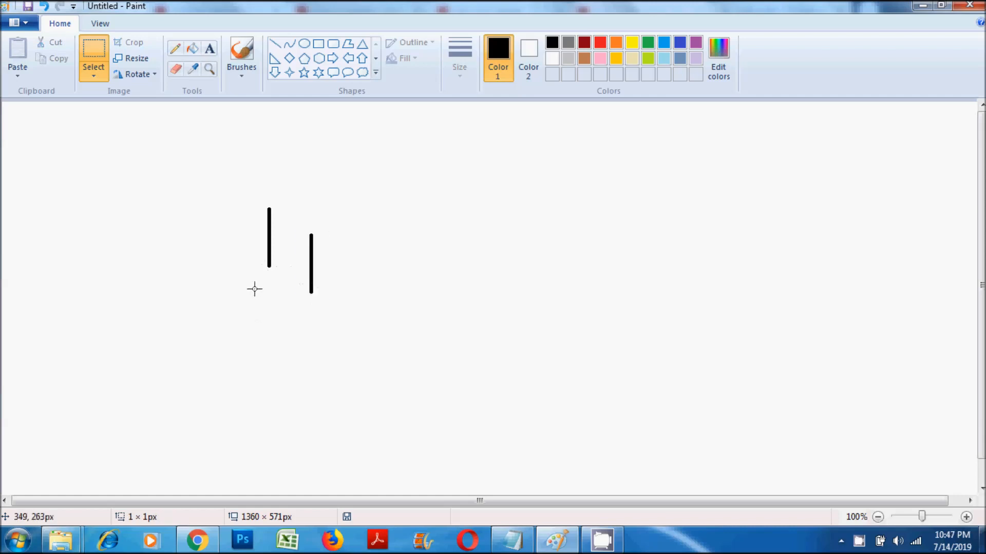
Step: Draw two slanted black lines joining the tops and bottoms of the two vertical lines to form a parallelogram
{"action": "left_click", "coordinate": [275, 44]}
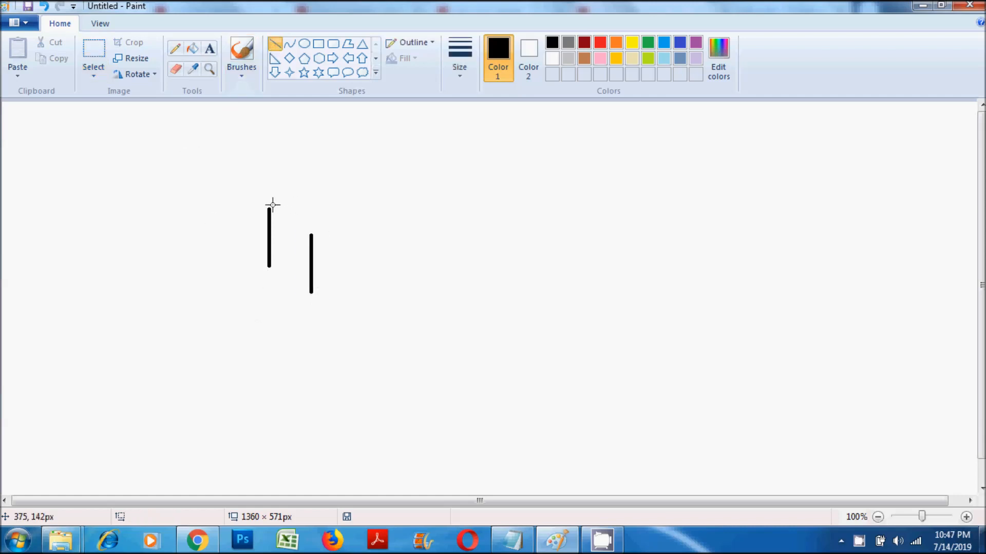
{"action": "left_click_drag", "start_coordinate": [269, 209], "coordinate": [309, 237]}
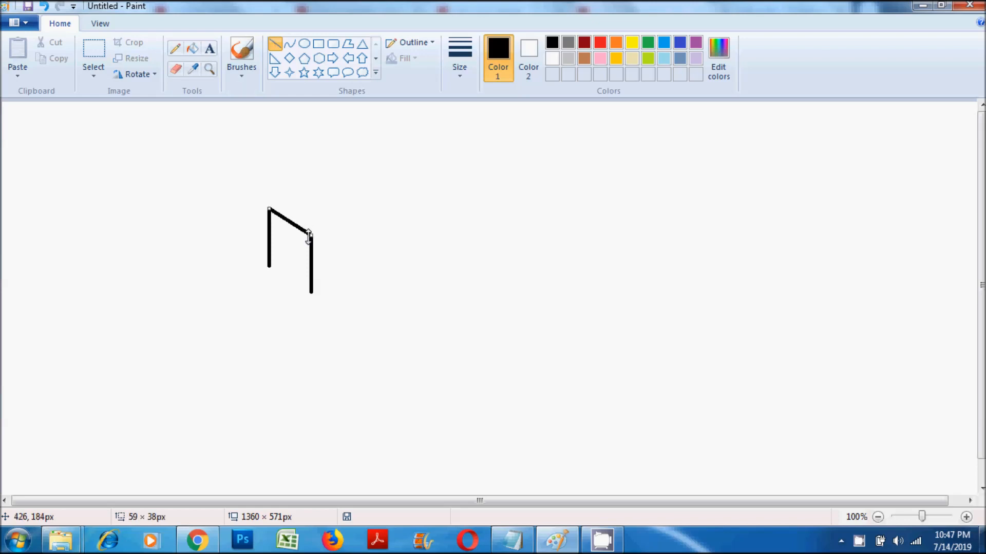
{"action": "left_click_drag", "start_coordinate": [269, 266], "coordinate": [311, 292]}
{"action": "left_click", "coordinate": [359, 309]}
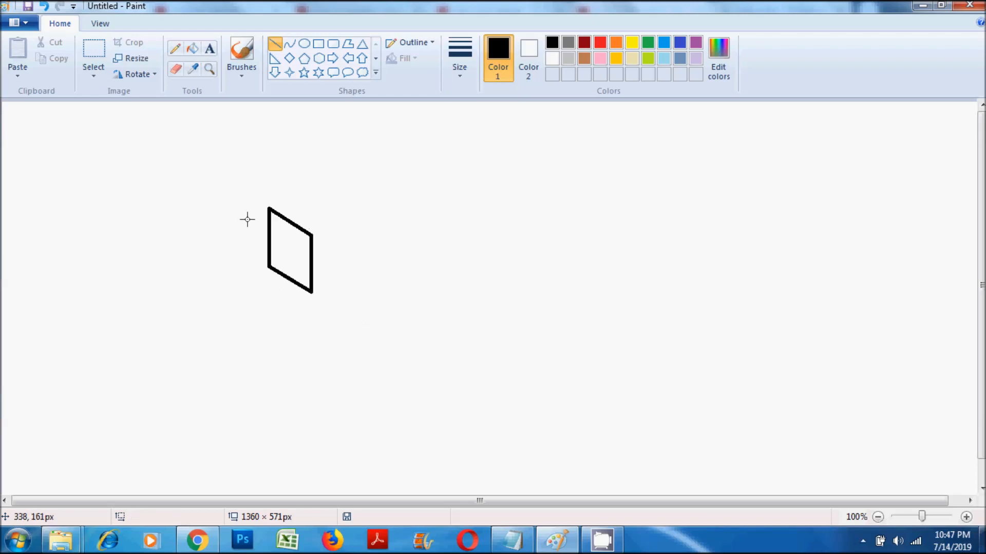
Step: Move the parallelogram to a lower position on the canvas, slightly to the right
{"action": "left_click", "coordinate": [88, 56]}
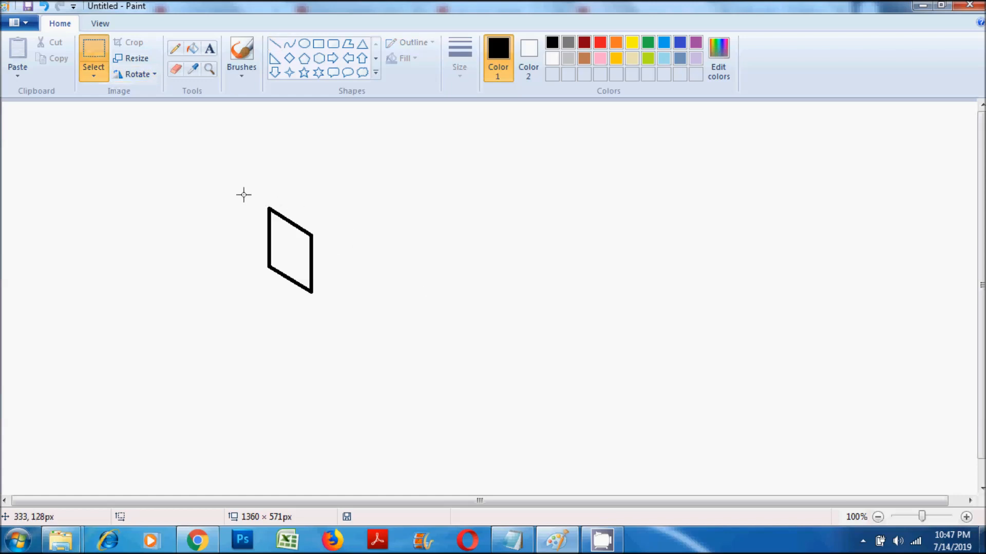
{"action": "left_click_drag", "start_coordinate": [246, 194], "coordinate": [343, 316]}
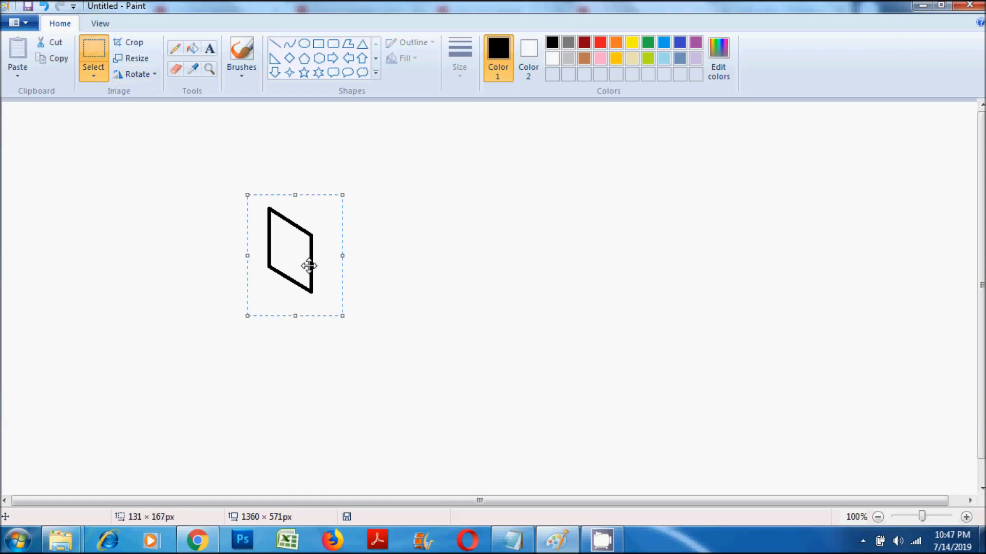
{"action": "left_click_drag", "start_coordinate": [308, 265], "coordinate": [325, 368]}
{"action": "left_click", "coordinate": [700, 435]}
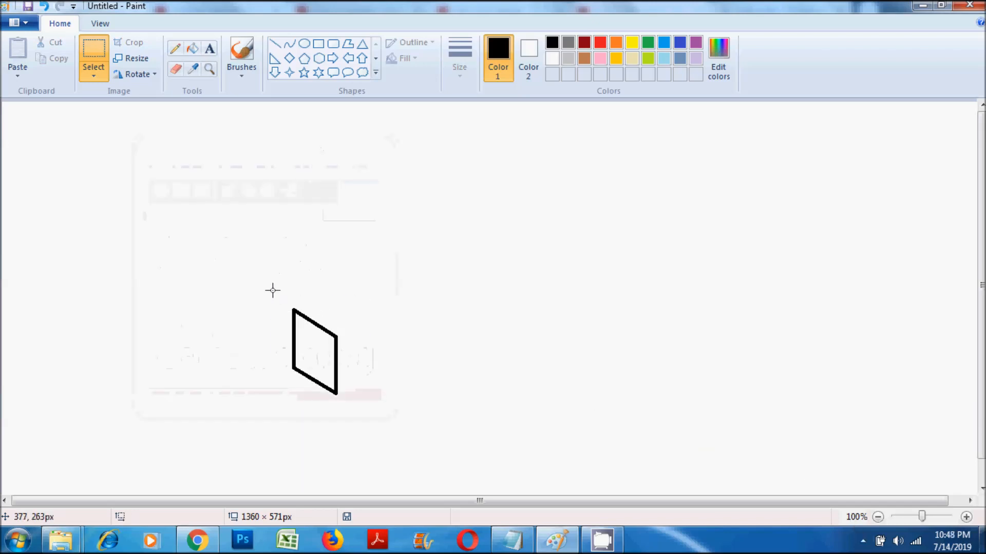
Step: Stack two copies of the parallelogram directly above the original with shared edges to build a column of three cells
{"action": "left_click_drag", "start_coordinate": [273, 290], "coordinate": [358, 409]}
{"action": "left_click_drag", "start_coordinate": [314, 375], "coordinate": [314, 316], "text": "ctrl"}
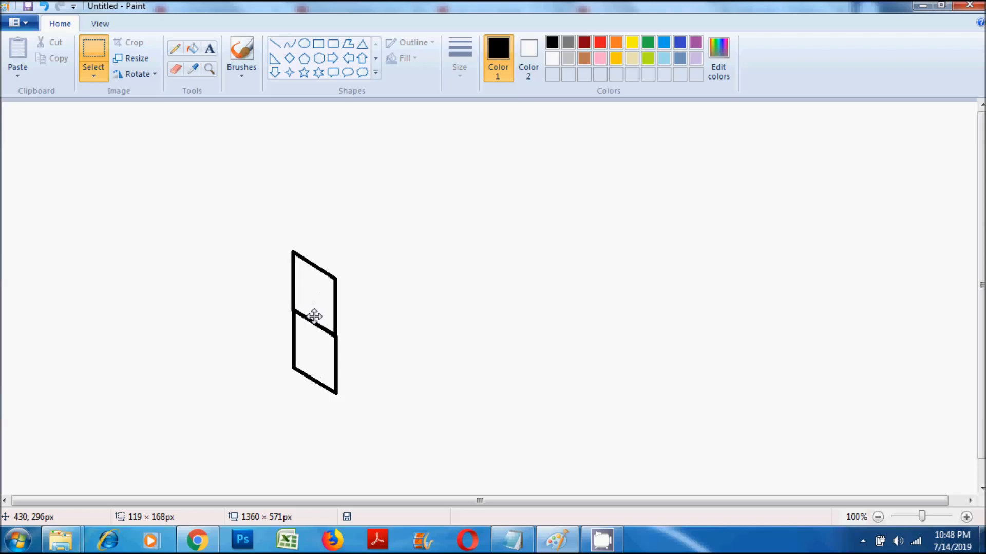
{"action": "left_click_drag", "start_coordinate": [315, 316], "coordinate": [315, 316]}
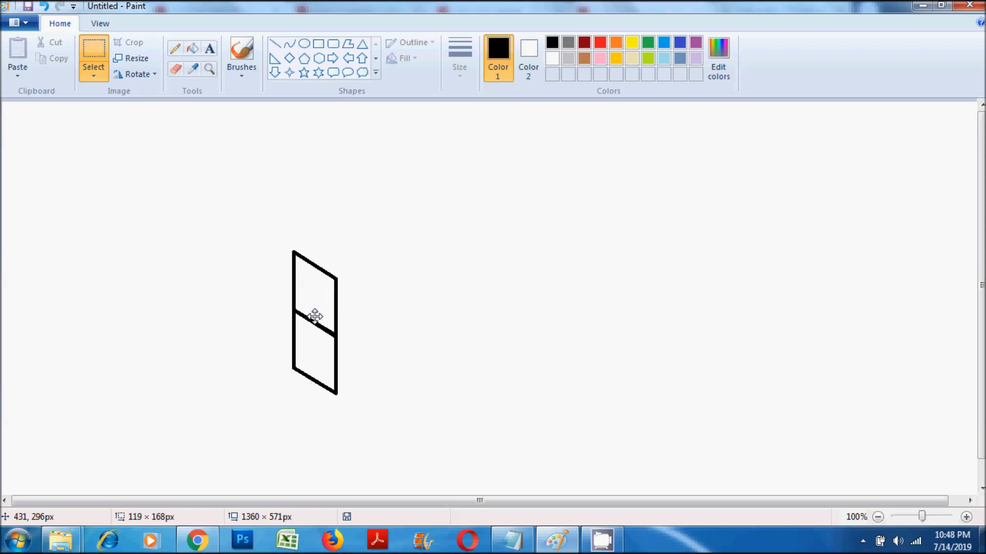
{"action": "left_click_drag", "start_coordinate": [319, 297], "coordinate": [318, 242], "text": "ctrl"}
{"action": "left_click_drag", "start_coordinate": [318, 242], "coordinate": [319, 242]}
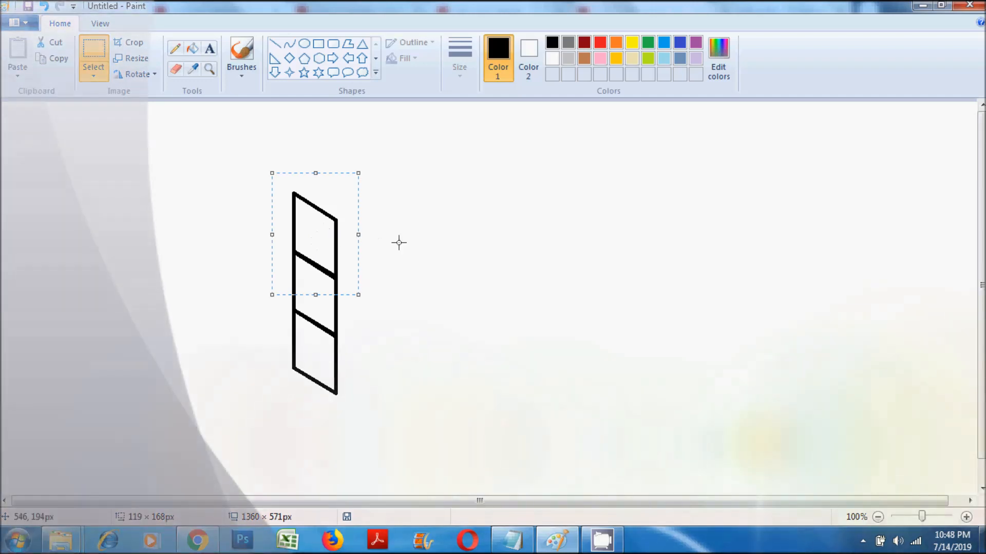
{"action": "left_click", "coordinate": [378, 242]}
Step: Copy the three-cell column twice along its right edge to build a slanted 3 × 3 grid
{"action": "left_click_drag", "start_coordinate": [258, 176], "coordinate": [360, 430]}
{"action": "mouse_move", "coordinate": [334, 341]}
{"action": "left_mouse_down"}
{"action": "mouse_move", "coordinate": [379, 346]}
{"action": "mouse_move", "coordinate": [375, 369]}
{"action": "mouse_move", "coordinate": [441, 376]}
{"action": "mouse_move", "coordinate": [412, 381]}
{"action": "left_mouse_up"}
{"action": "left_click", "coordinate": [559, 403]}
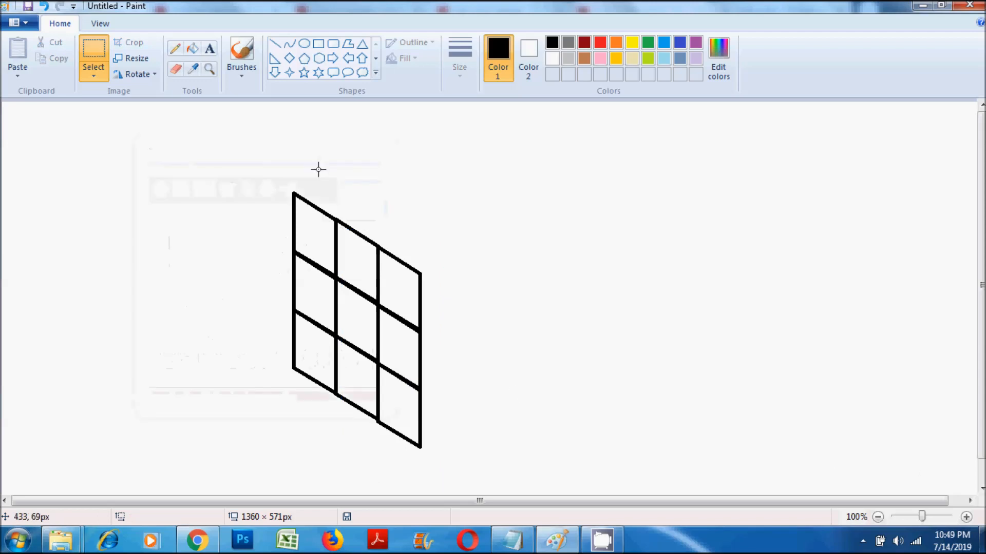
Step: Place a copy of the 3 × 3 grid to the right of the original and flip the copy horizontally
{"action": "mouse_move", "coordinate": [274, 175]}
{"action": "left_mouse_down"}
{"action": "mouse_move", "coordinate": [469, 427]}
{"action": "mouse_move", "coordinate": [470, 463]}
{"action": "mouse_move", "coordinate": [469, 455]}
{"action": "left_mouse_up"}
{"action": "left_click_drag", "start_coordinate": [390, 347], "coordinate": [676, 348]}
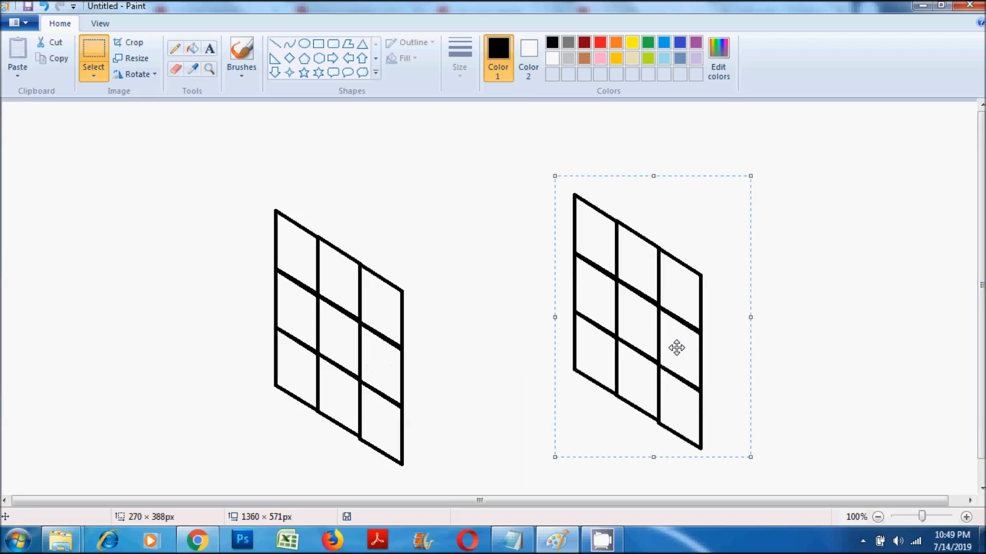
{"action": "left_click", "coordinate": [139, 73]}
{"action": "left_click", "coordinate": [144, 154]}
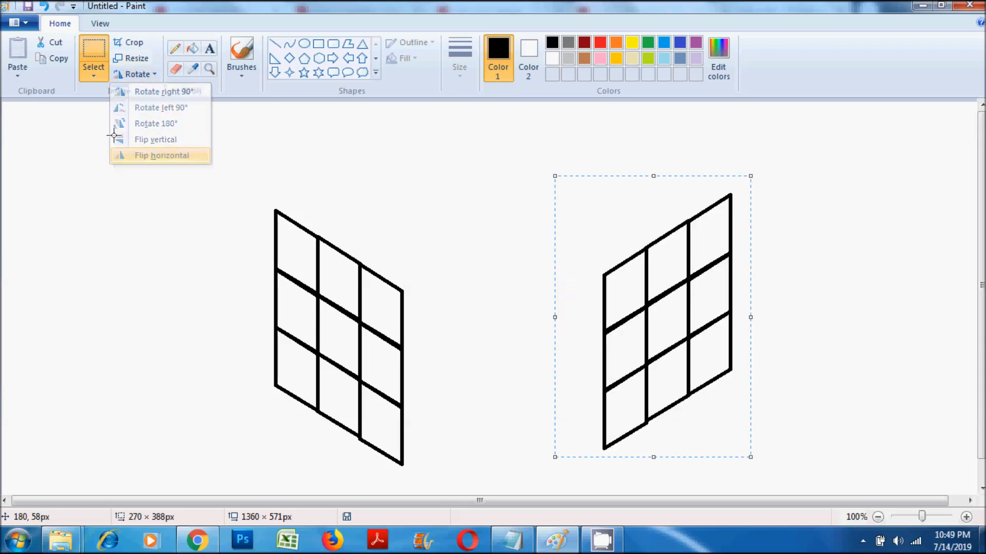
Step: Join the mirrored grid to the original's right edge and move both faces together slightly down and right
{"action": "left_click_drag", "start_coordinate": [671, 286], "coordinate": [478, 309]}
{"action": "left_click", "coordinate": [637, 305]}
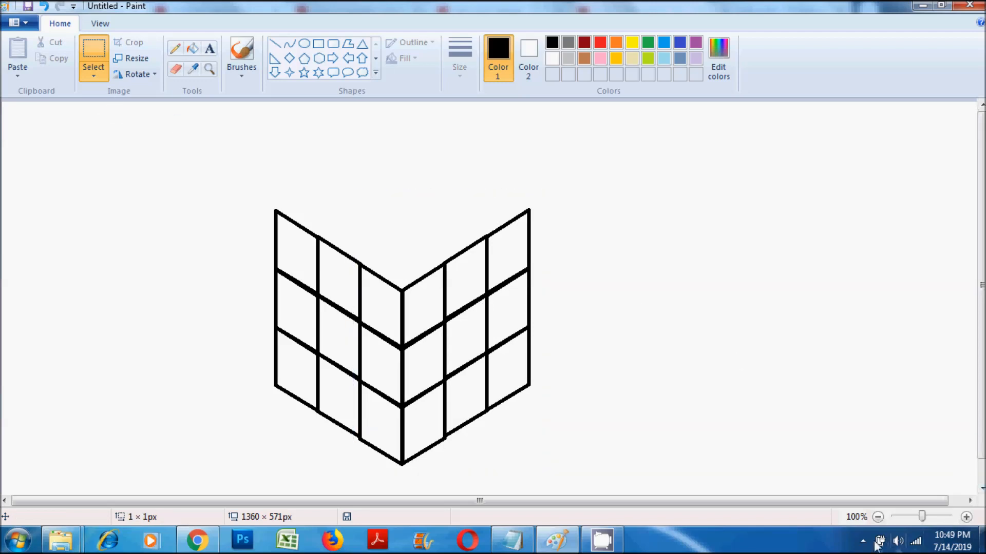
{"action": "mouse_move", "coordinate": [230, 137]}
{"action": "left_mouse_down"}
{"action": "mouse_move", "coordinate": [618, 493]}
{"action": "mouse_move", "coordinate": [581, 463]}
{"action": "mouse_move", "coordinate": [574, 484]}
{"action": "mouse_move", "coordinate": [576, 473]}
{"action": "left_mouse_up"}
{"action": "left_click_drag", "start_coordinate": [488, 374], "coordinate": [512, 391]}
{"action": "left_click", "coordinate": [708, 358]}
Step: Draw two lines from the outer upper corners of the faces to a common peak, closing the cube's top face
{"action": "left_click", "coordinate": [273, 46]}
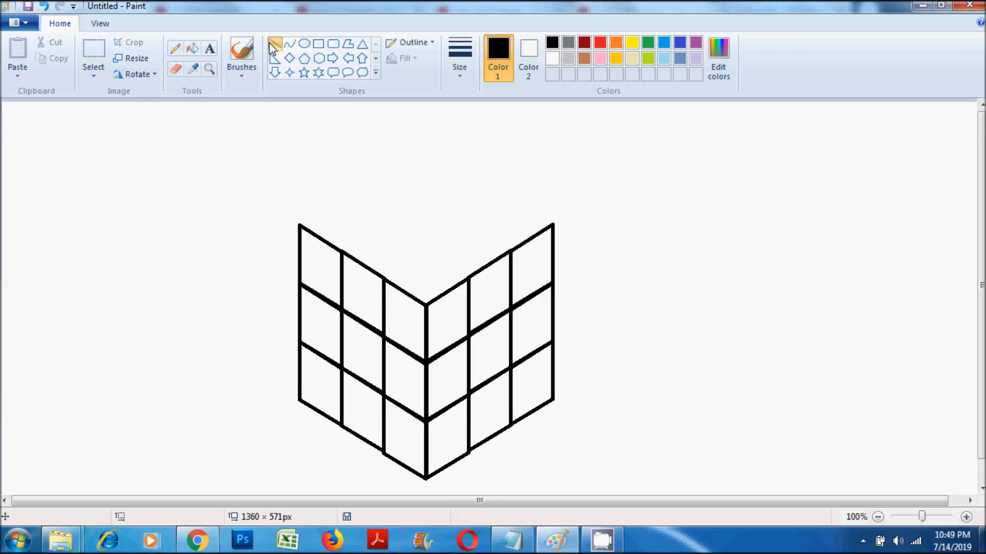
{"action": "left_click_drag", "start_coordinate": [299, 224], "coordinate": [426, 158]}
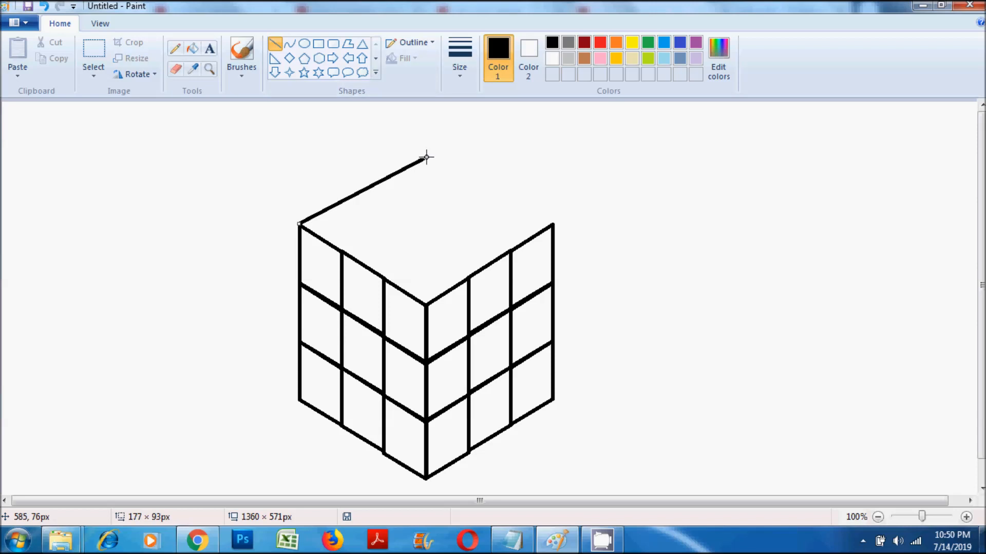
{"action": "left_click", "coordinate": [534, 173]}
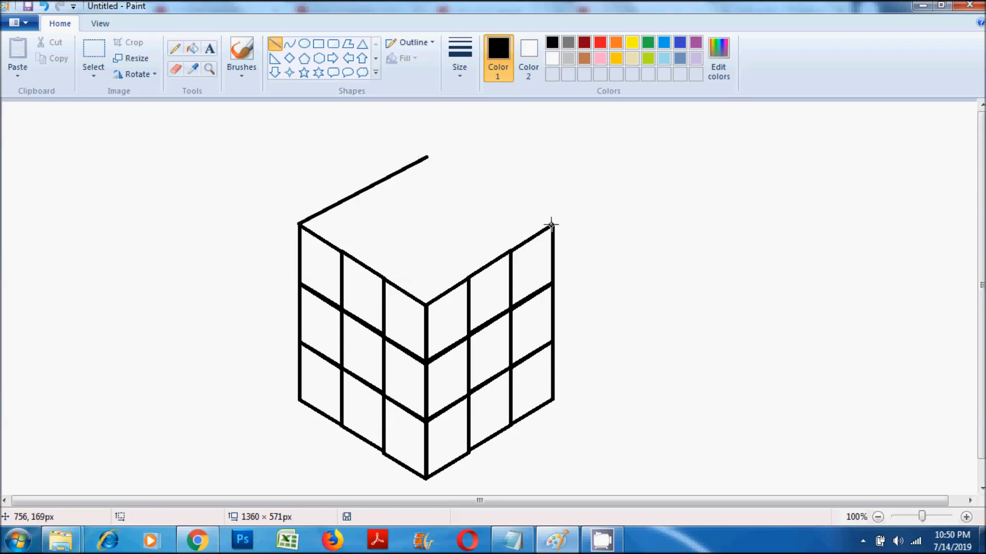
{"action": "left_click_drag", "start_coordinate": [552, 224], "coordinate": [426, 157]}
{"action": "left_click", "coordinate": [586, 208]}
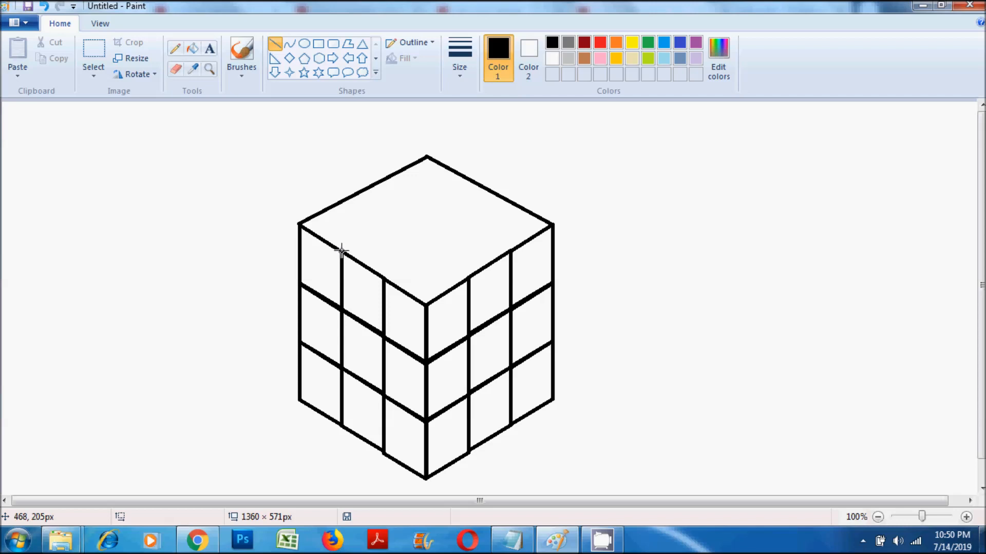
Step: Divide the cube's top face into a 3 × 3 grid with two lines in each direction from the side faces' dividers
{"action": "left_click_drag", "start_coordinate": [341, 252], "coordinate": [469, 181]}
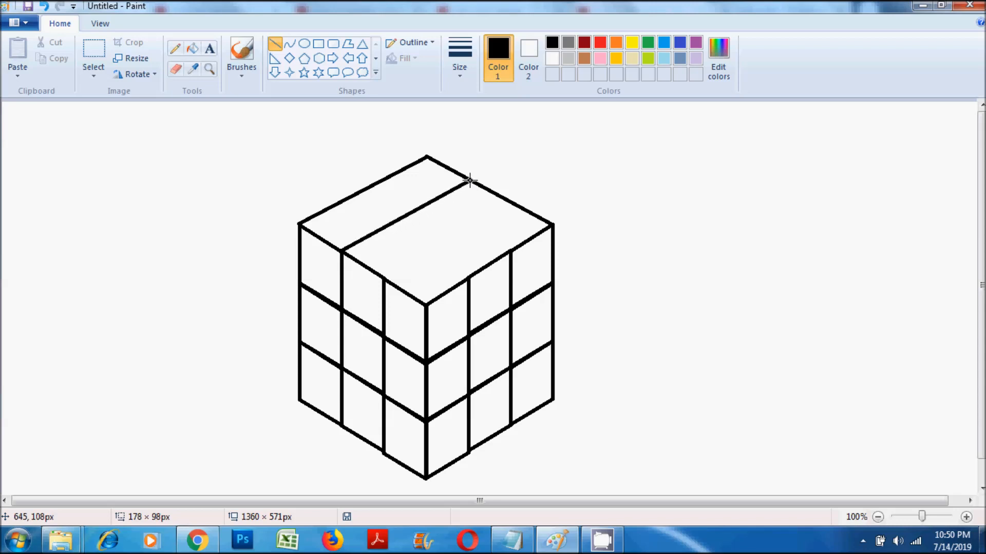
{"action": "left_click_drag", "start_coordinate": [383, 279], "coordinate": [511, 204]}
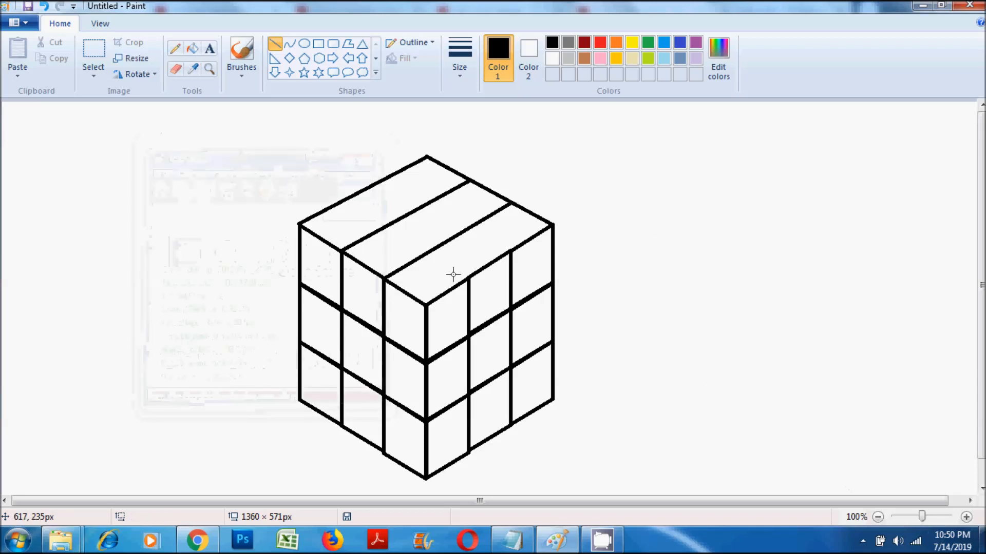
{"action": "left_click_drag", "start_coordinate": [468, 277], "coordinate": [341, 201]}
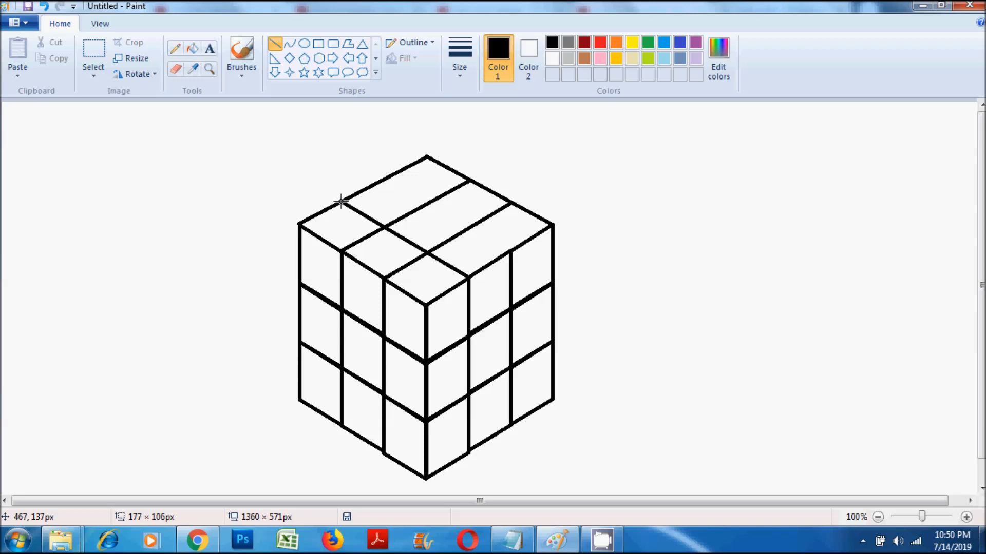
{"action": "left_click_drag", "start_coordinate": [341, 201], "coordinate": [340, 202]}
{"action": "left_click_drag", "start_coordinate": [510, 250], "coordinate": [387, 178]}
{"action": "left_click", "coordinate": [627, 254]}
Step: Select the whole cube and move it slightly up and to the right on the canvas
{"action": "left_click", "coordinate": [93, 49]}
{"action": "left_click_drag", "start_coordinate": [267, 125], "coordinate": [599, 491]}
{"action": "left_click_drag", "start_coordinate": [490, 381], "coordinate": [517, 354]}
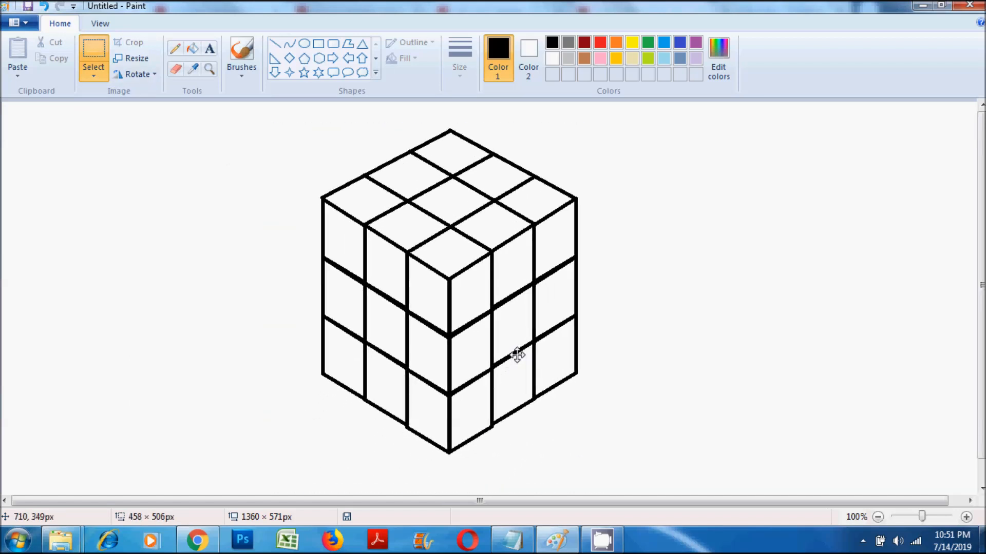
{"action": "left_click", "coordinate": [333, 175]}
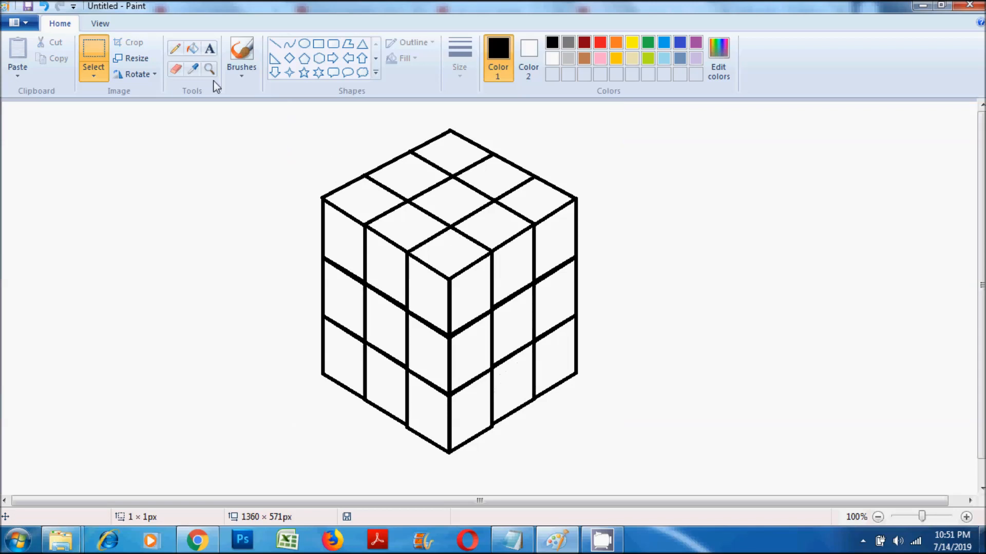
Step: Fill the left face's top-left, top-middle and center cells with gold
{"action": "left_click", "coordinate": [196, 52]}
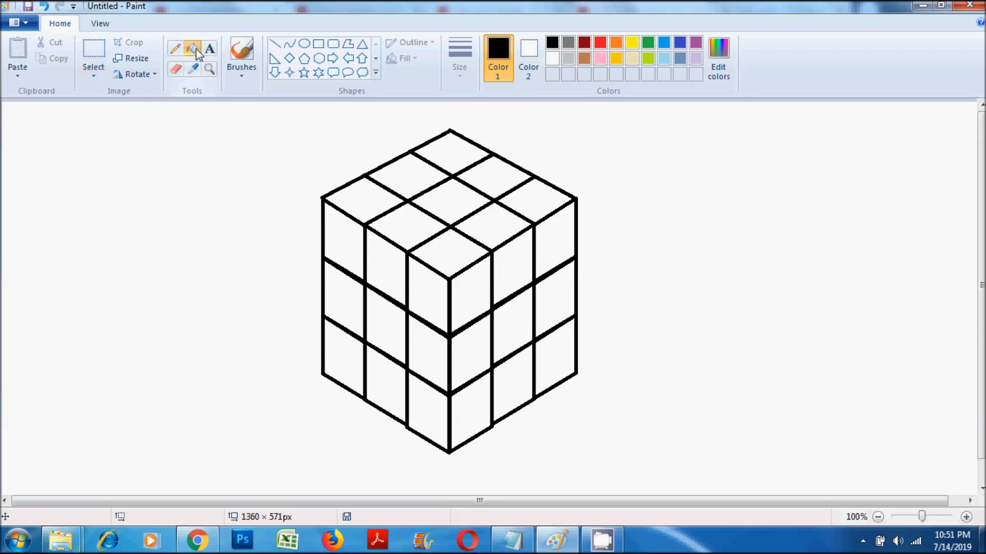
{"action": "left_click", "coordinate": [617, 59]}
{"action": "left_click", "coordinate": [350, 242]}
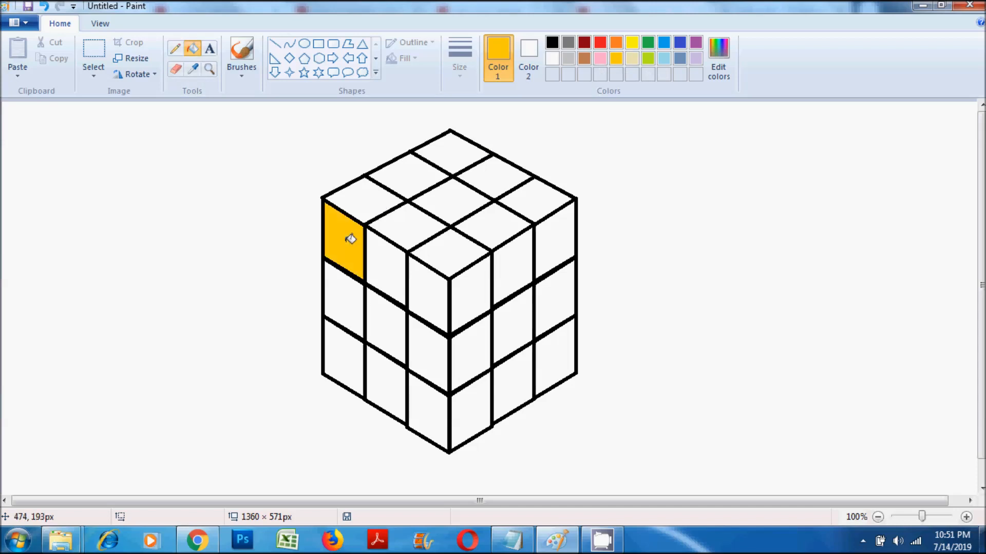
{"action": "left_click", "coordinate": [392, 254]}
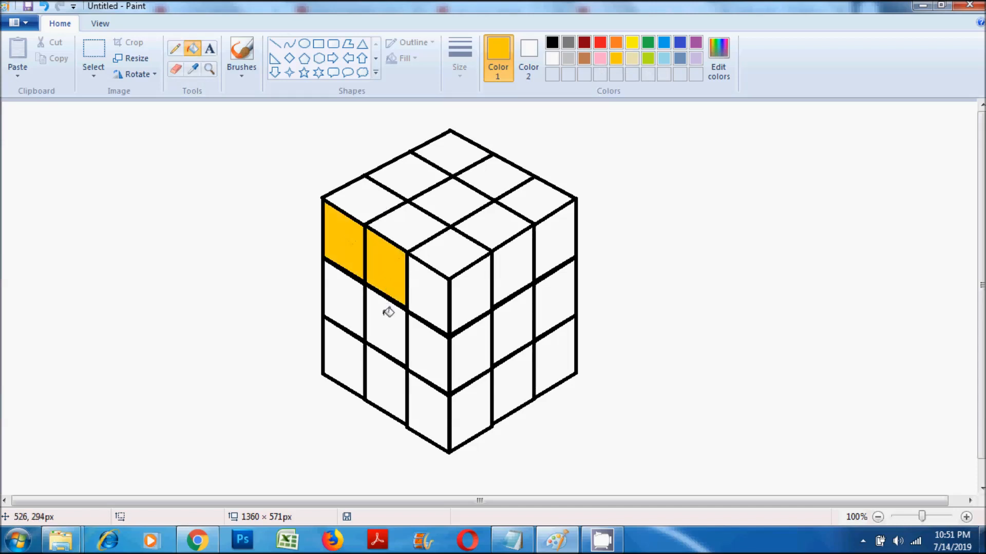
{"action": "left_click", "coordinate": [388, 312]}
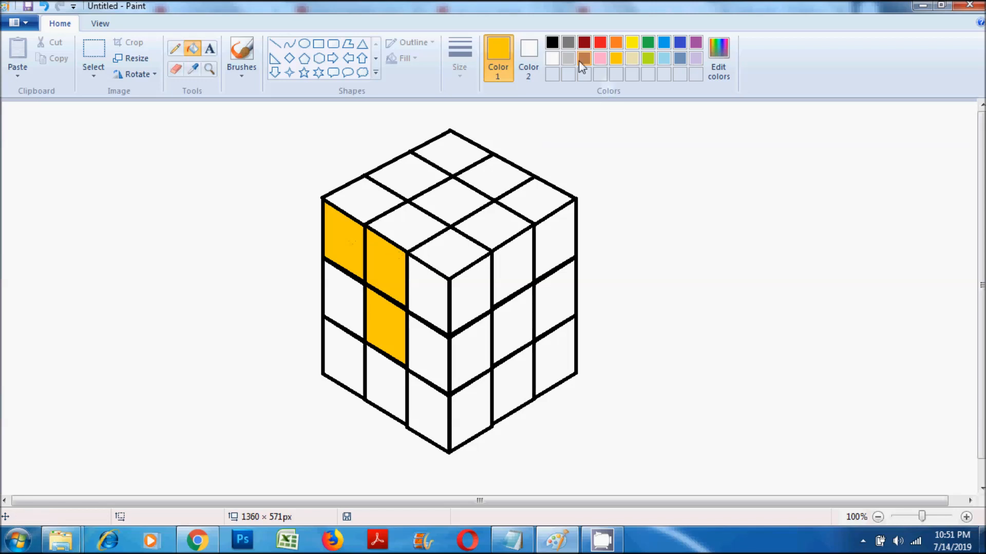
Step: Add the basic orange color (255, 128, 0) and fill the left face's middle-left cell with it
{"action": "left_click", "coordinate": [717, 72]}
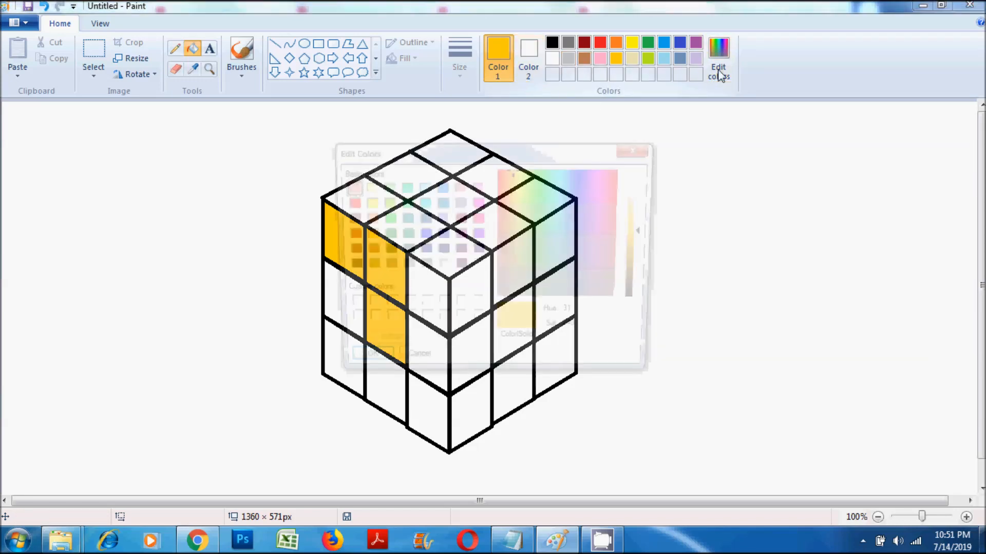
{"action": "left_click", "coordinate": [364, 236]}
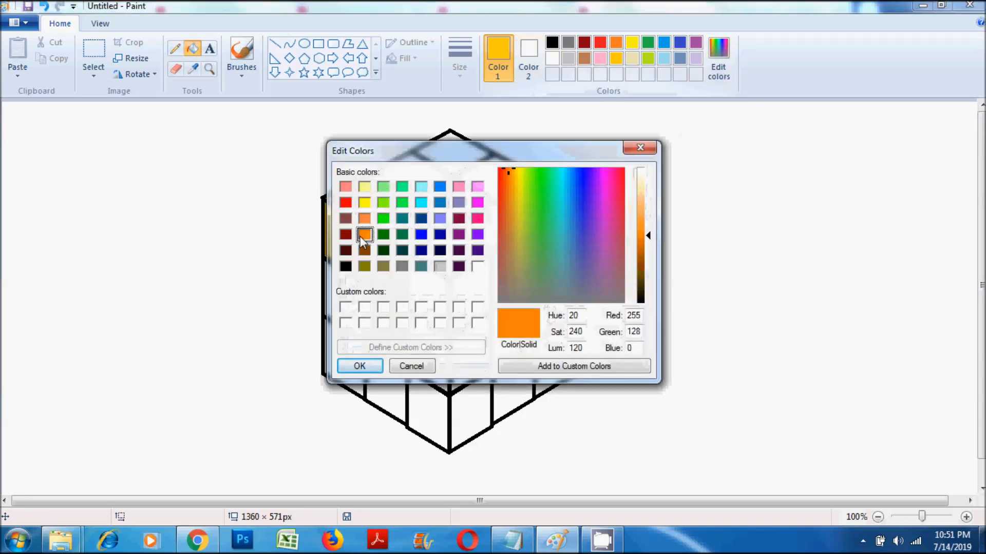
{"action": "left_click", "coordinate": [371, 366]}
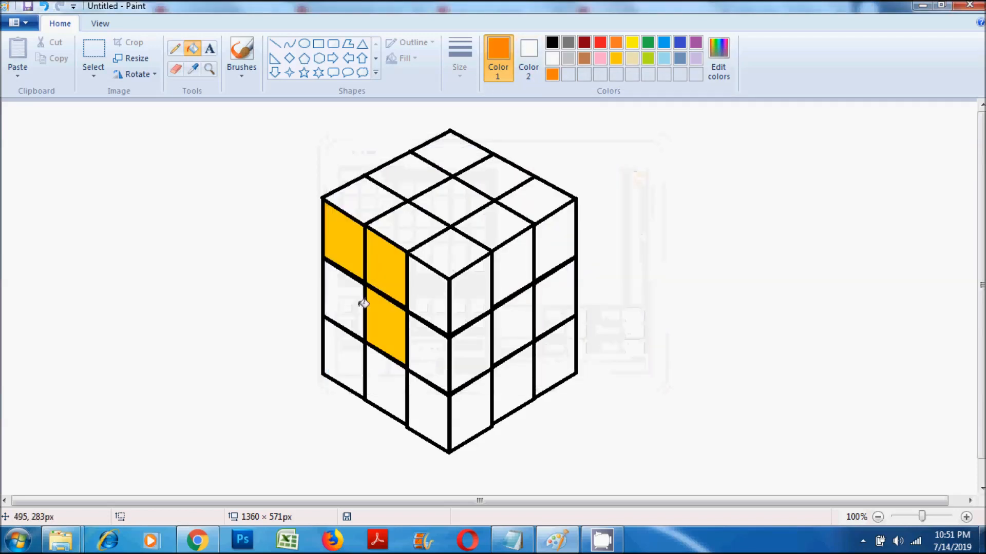
{"action": "left_click", "coordinate": [344, 308]}
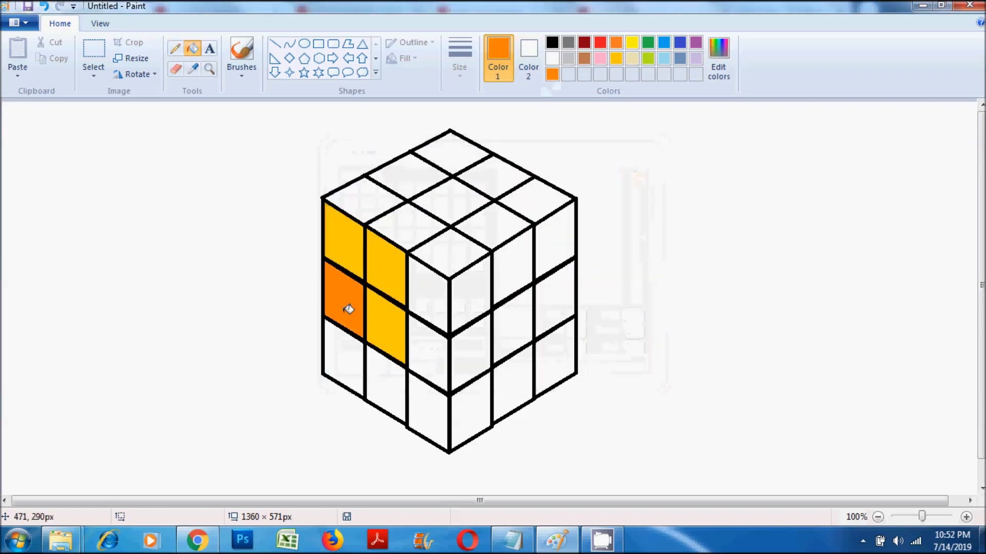
Step: Fill the left face's top-right cell with red and its bottom-left and bottom-middle cells with green
{"action": "left_click", "coordinate": [600, 44]}
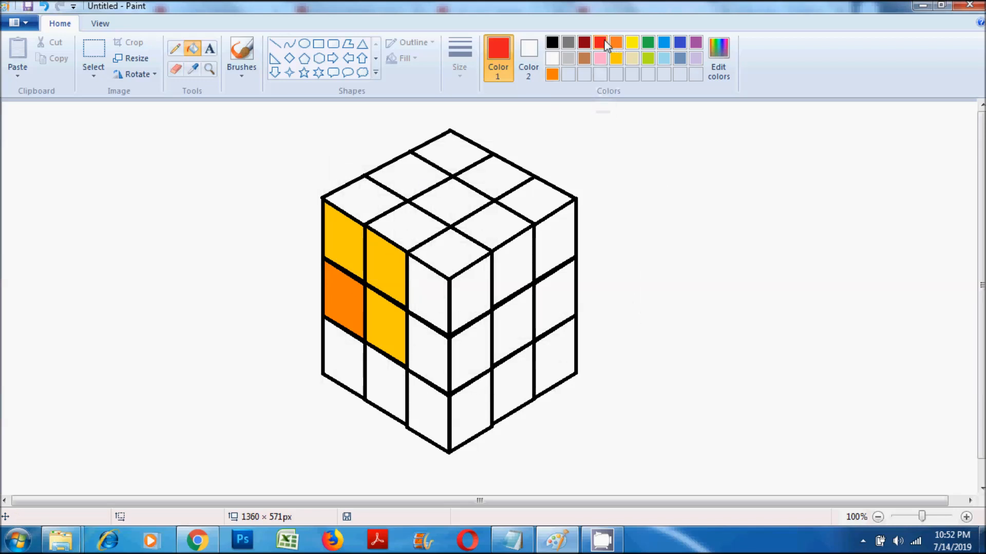
{"action": "left_click", "coordinate": [441, 294]}
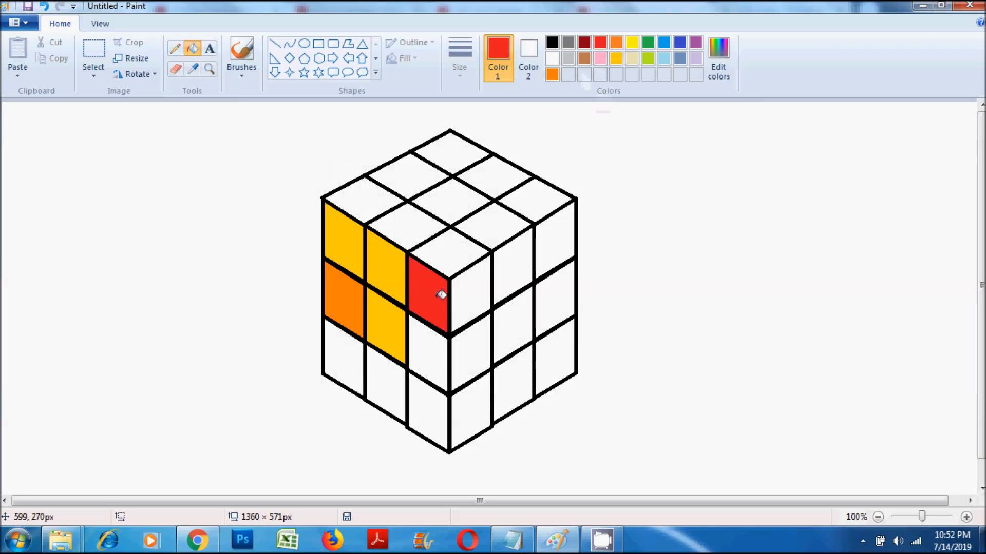
{"action": "left_click", "coordinate": [649, 44]}
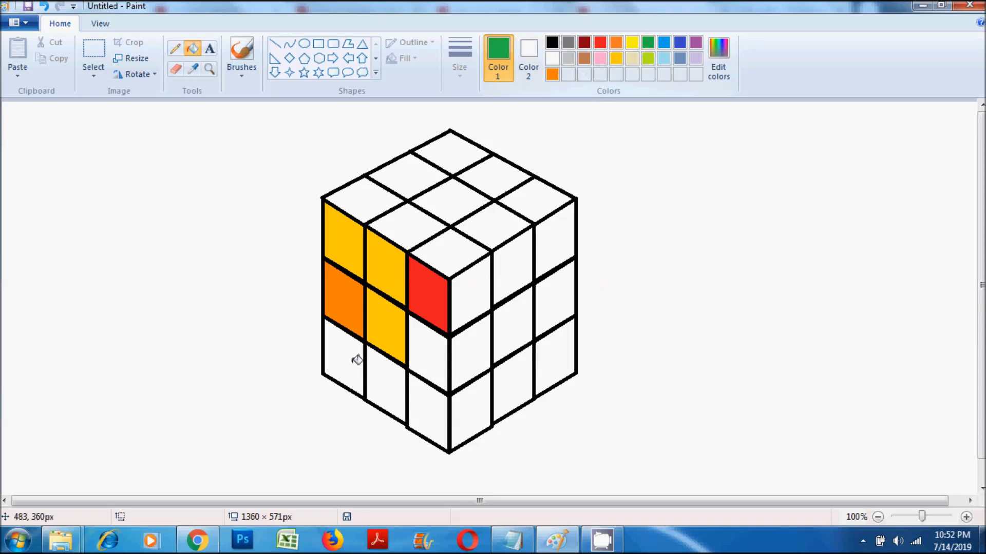
{"action": "left_click", "coordinate": [354, 359]}
{"action": "left_click", "coordinate": [384, 375]}
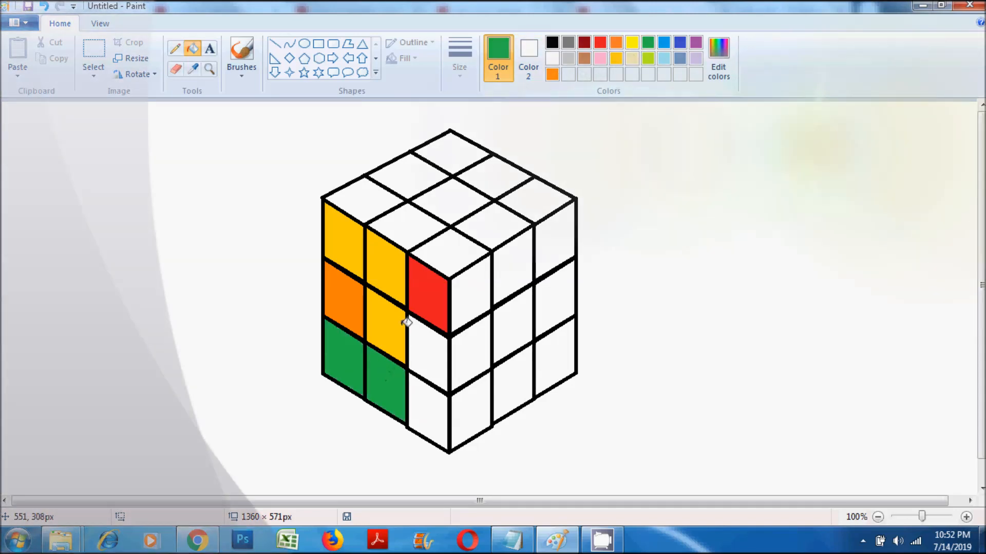
Step: Fill the left face's bottom-right and middle-right cells and the right face's center cell with indigo blue
{"action": "left_click", "coordinate": [680, 43]}
{"action": "left_click", "coordinate": [429, 401]}
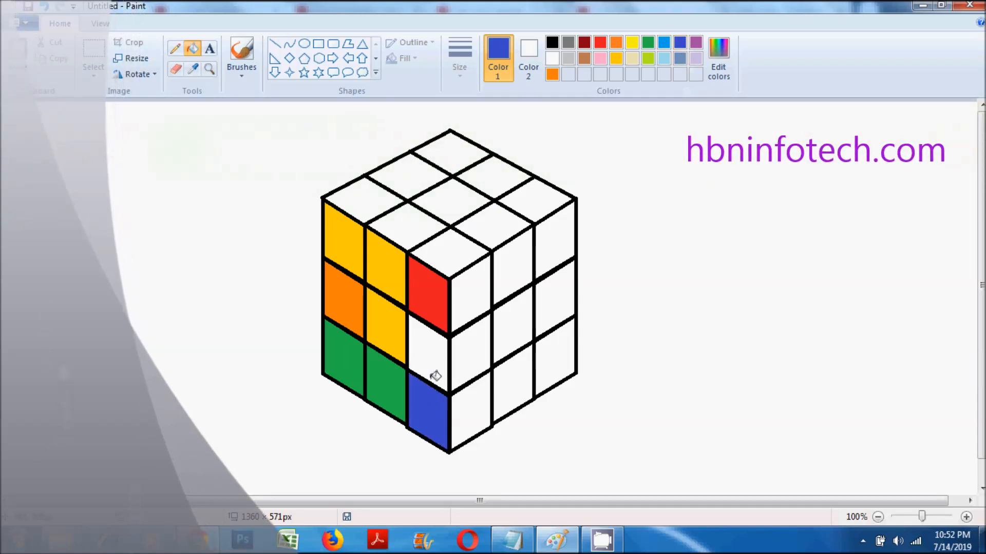
{"action": "left_click", "coordinate": [432, 362]}
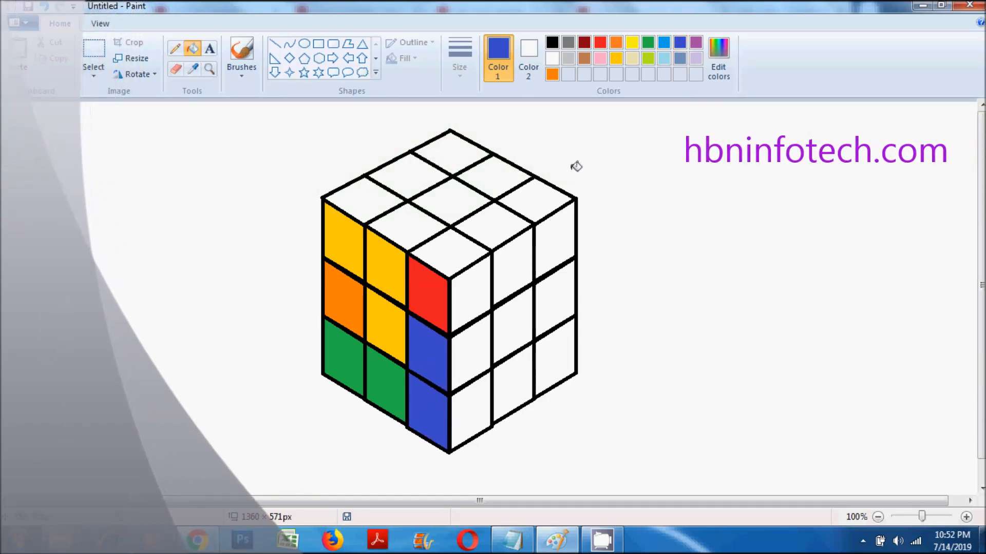
{"action": "left_click", "coordinate": [514, 326]}
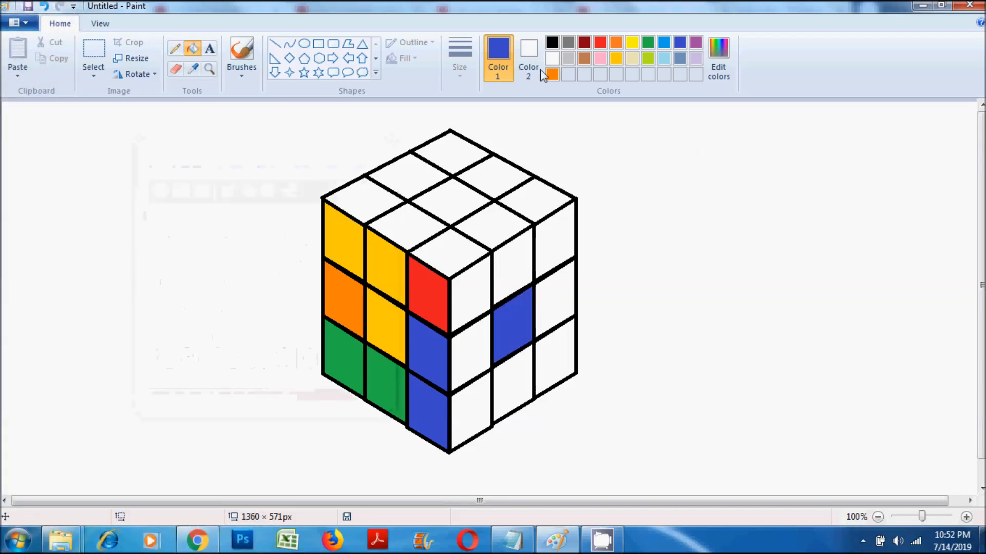
Step: Fill the right face's top-left and bottom-middle cells with green
{"action": "left_click", "coordinate": [648, 42]}
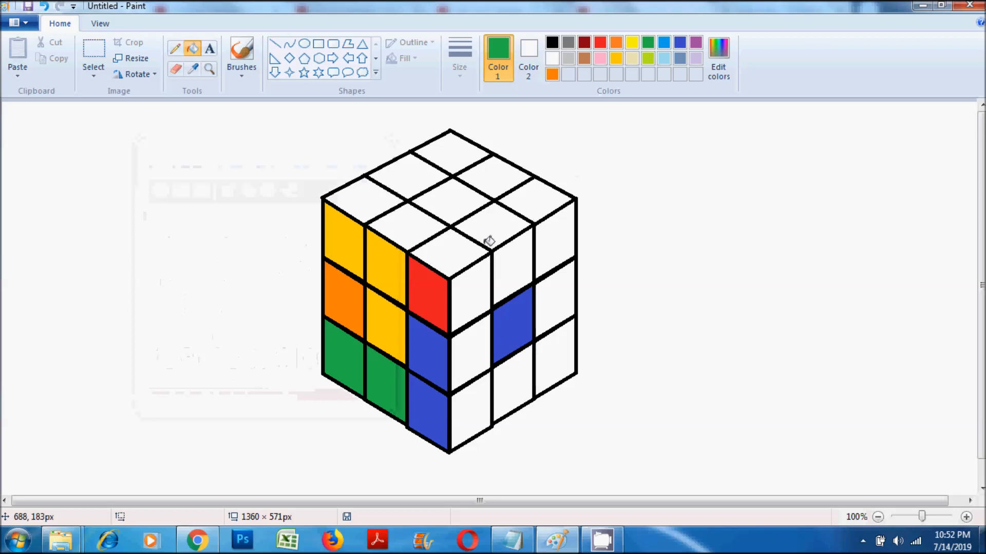
{"action": "left_click", "coordinate": [474, 286]}
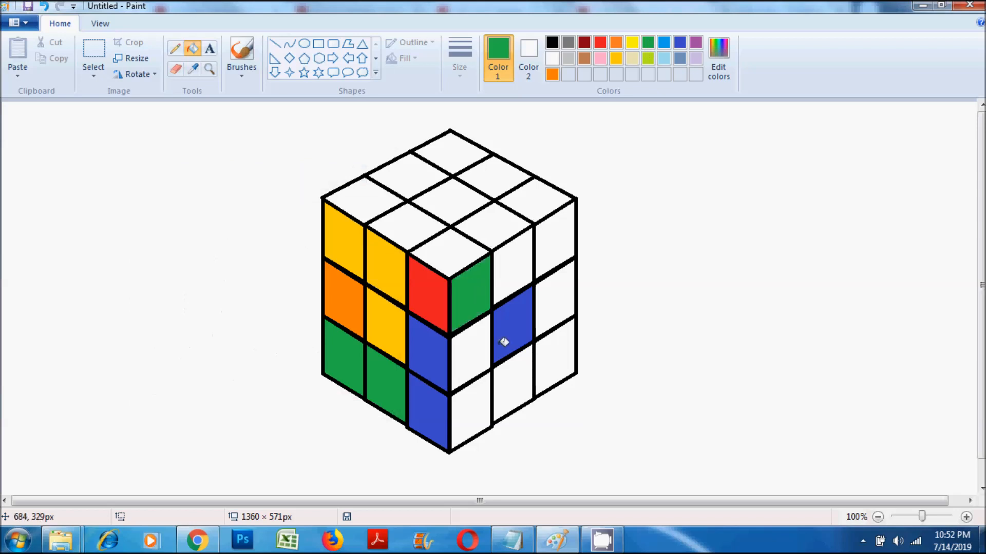
{"action": "left_click", "coordinate": [521, 373]}
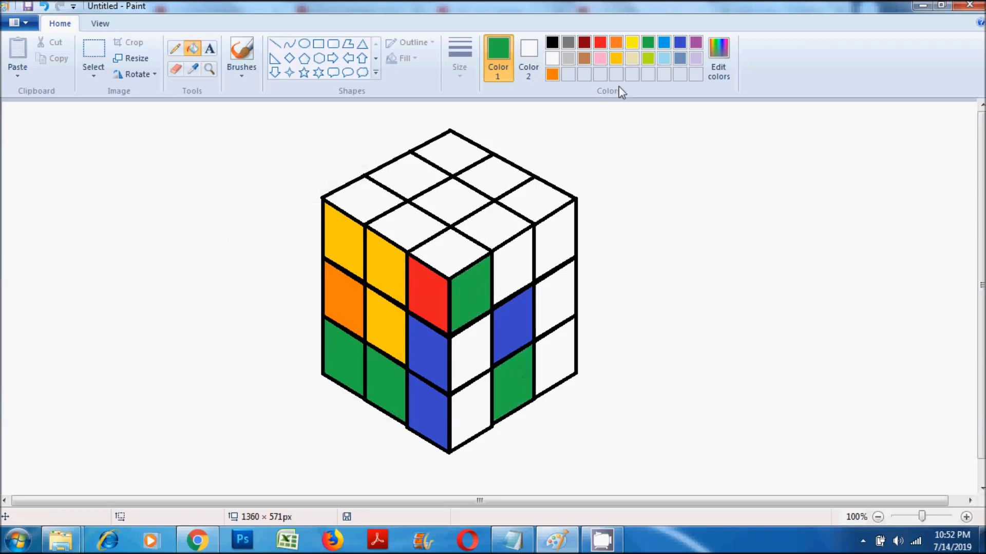
Step: Fill the right face's middle-left, bottom-left, top-middle and top-right cells with red
{"action": "left_click", "coordinate": [601, 44]}
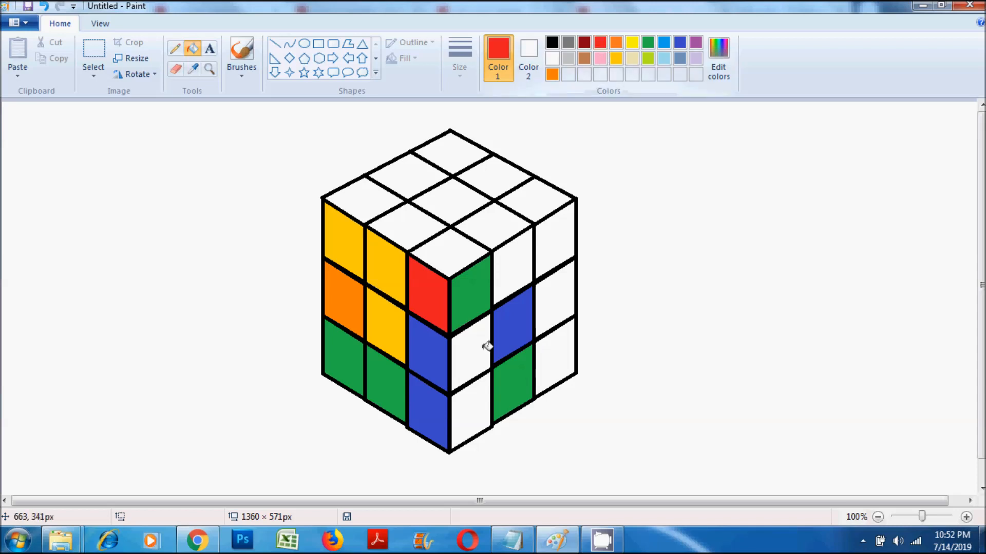
{"action": "left_click", "coordinate": [487, 365]}
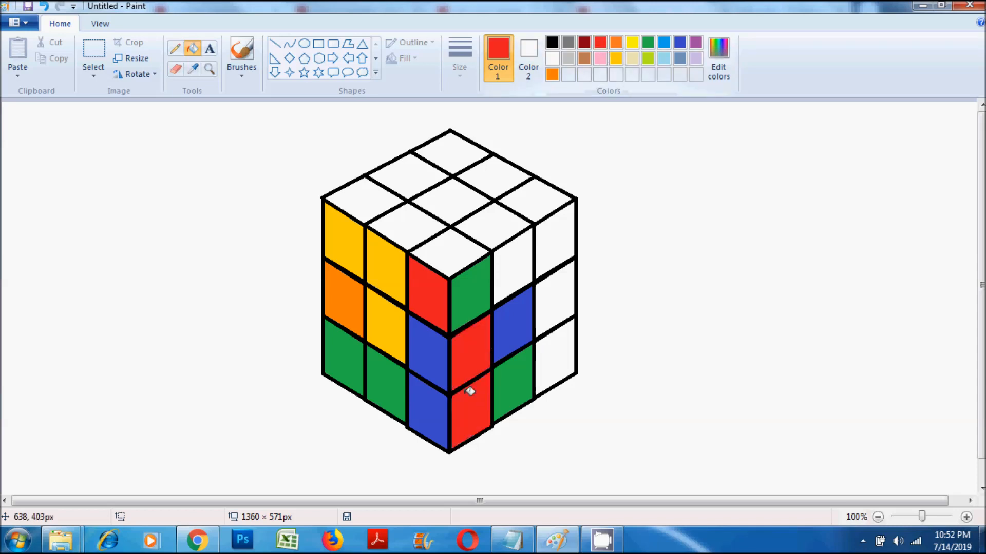
{"action": "left_click", "coordinate": [522, 250]}
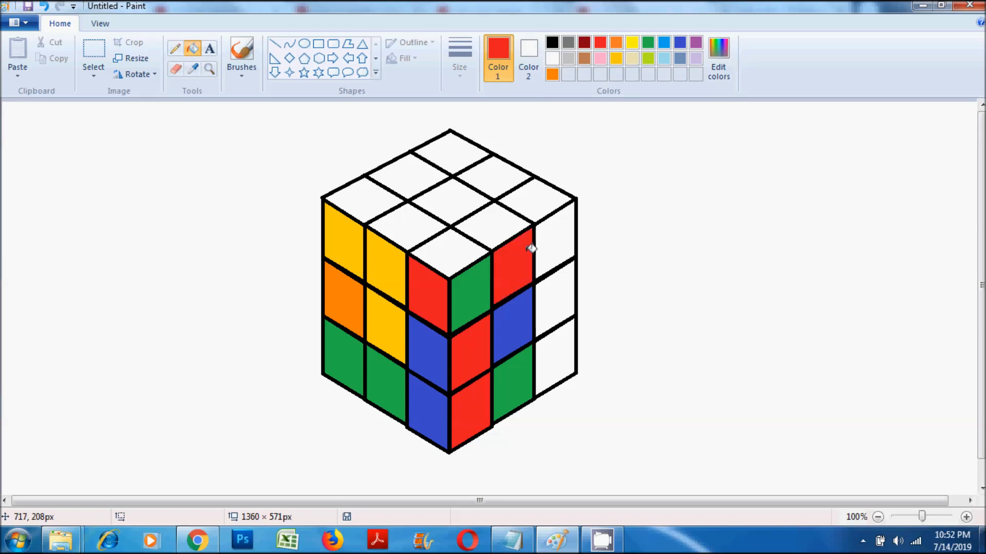
{"action": "left_click", "coordinate": [556, 245]}
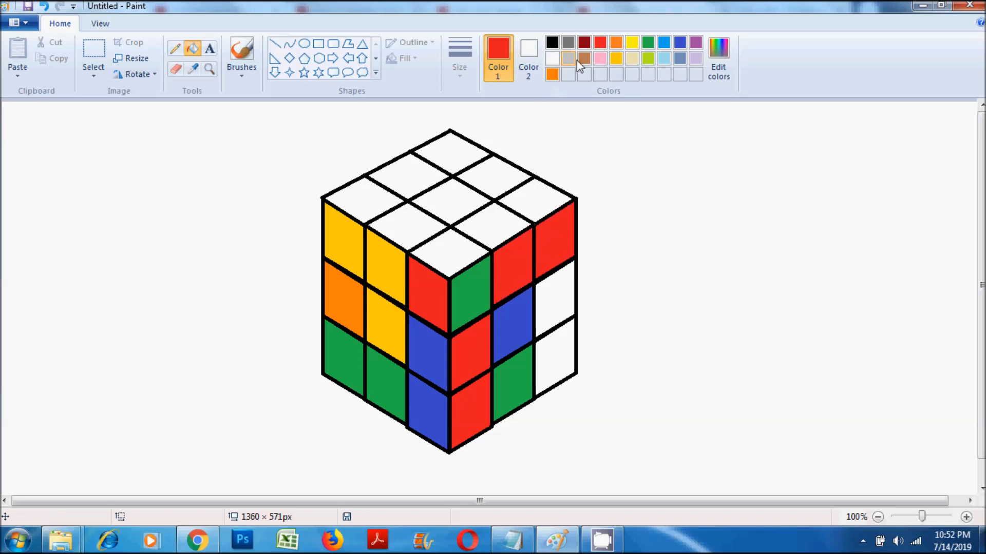
Step: Fill the right face's middle-right and bottom-right cells with the custom orange
{"action": "left_click", "coordinate": [552, 74]}
{"action": "left_click", "coordinate": [565, 287]}
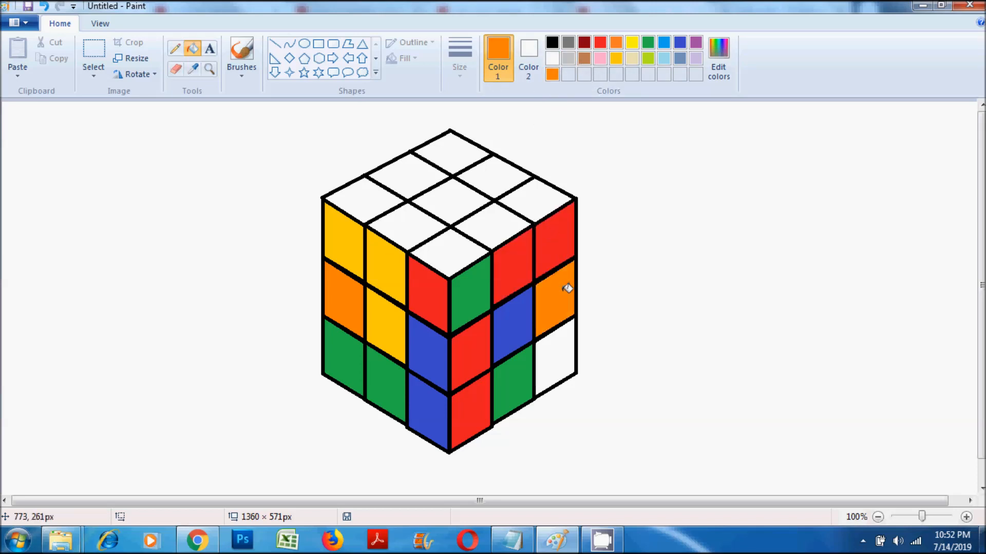
{"action": "left_click", "coordinate": [562, 340]}
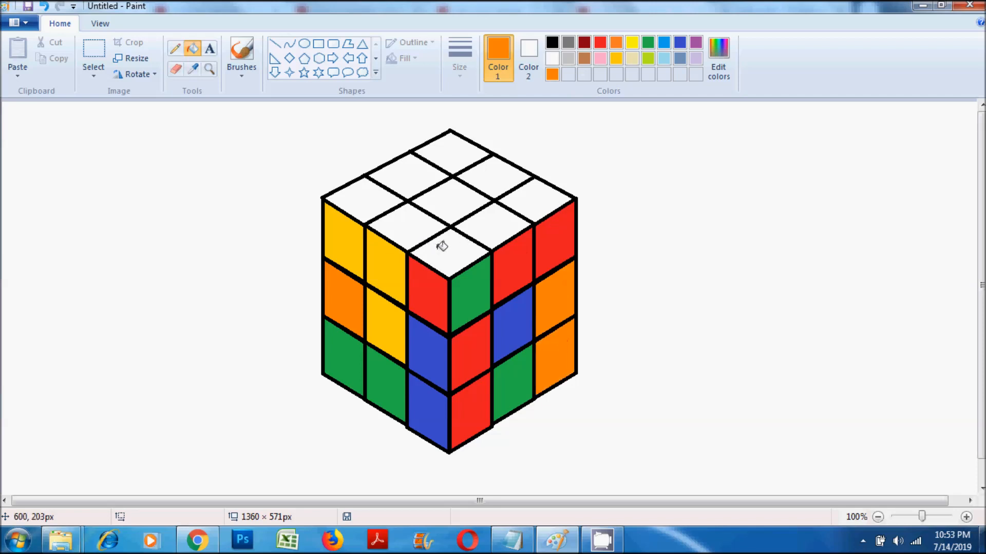
Step: Fill the top face's front corner and back-left edge cells with gold, and its right corner cell with green
{"action": "left_click", "coordinate": [620, 59]}
{"action": "left_click", "coordinate": [465, 244]}
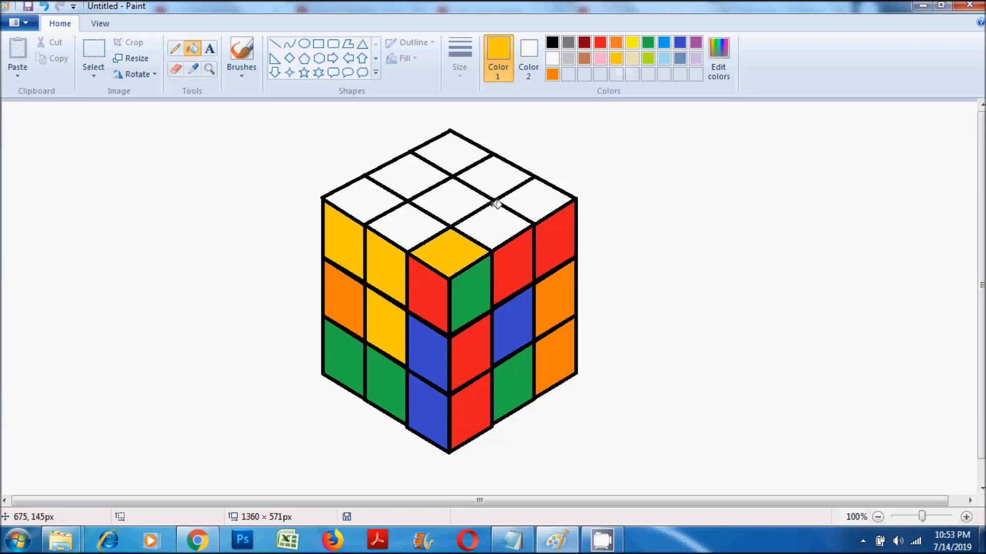
{"action": "left_click", "coordinate": [422, 165]}
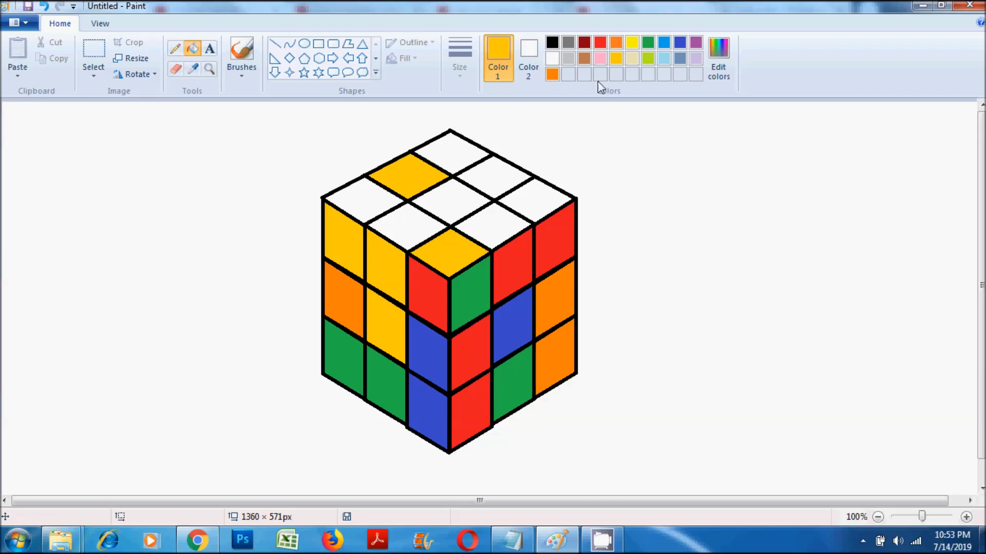
{"action": "left_click", "coordinate": [646, 45]}
{"action": "left_click", "coordinate": [543, 185]}
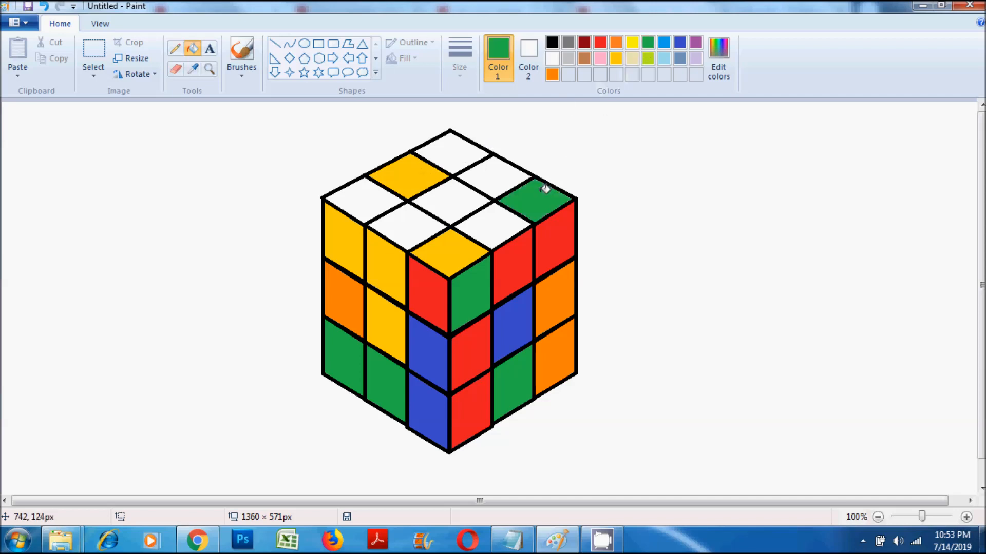
Step: Fill the top face's left corner and back-right edge cells with indigo blue, and its front-left edge and center cells with red
{"action": "left_click", "coordinate": [680, 42]}
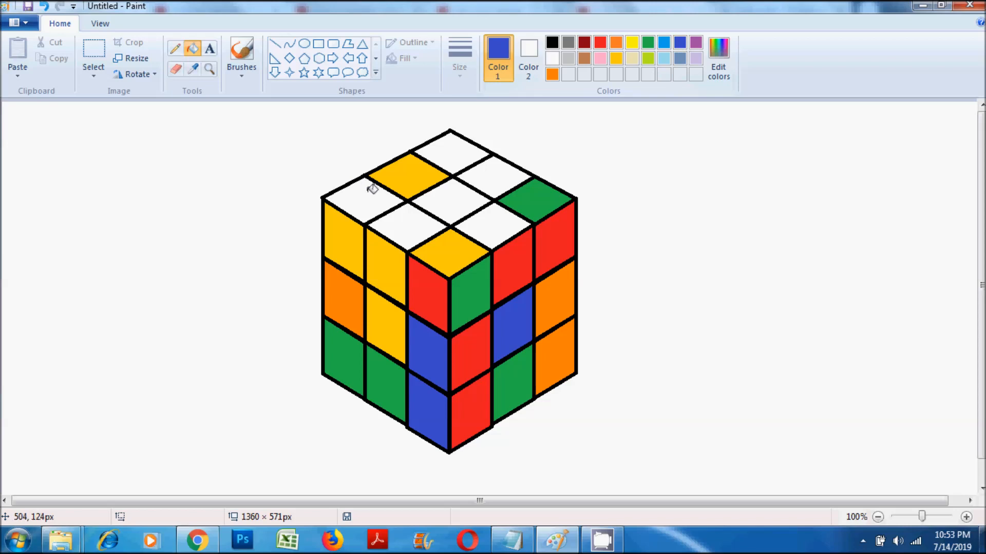
{"action": "left_click", "coordinate": [372, 189]}
{"action": "left_click", "coordinate": [505, 171]}
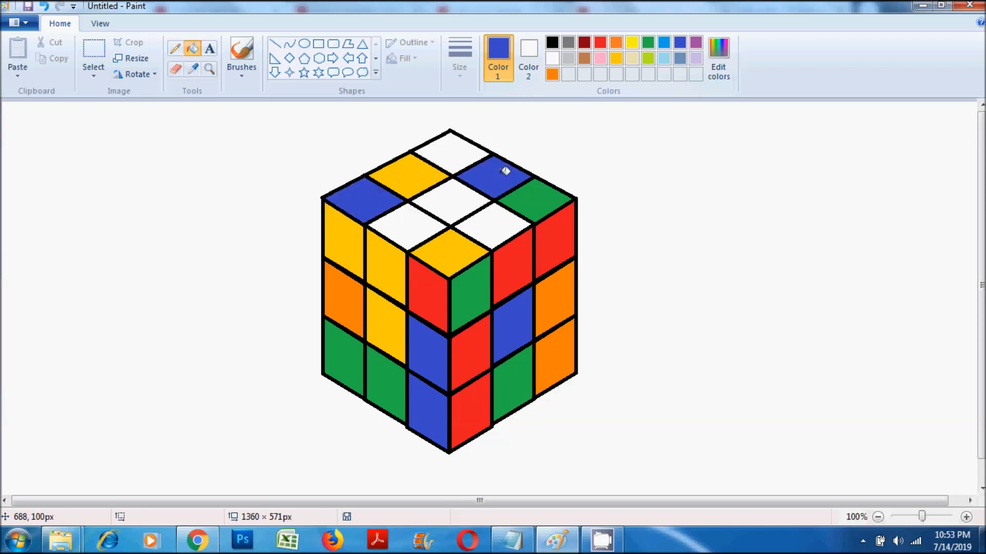
{"action": "left_click", "coordinate": [600, 42]}
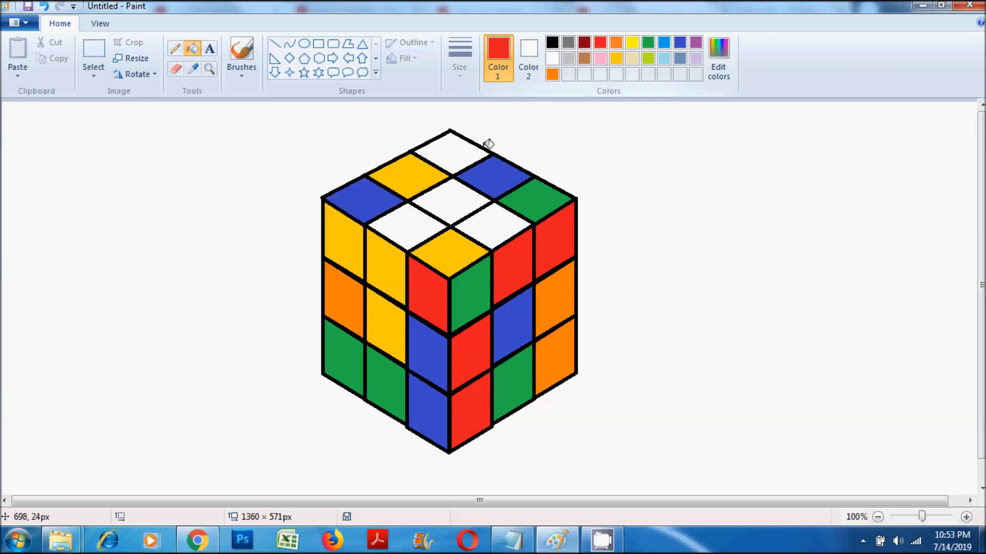
{"action": "left_click", "coordinate": [413, 219]}
{"action": "left_click", "coordinate": [454, 198]}
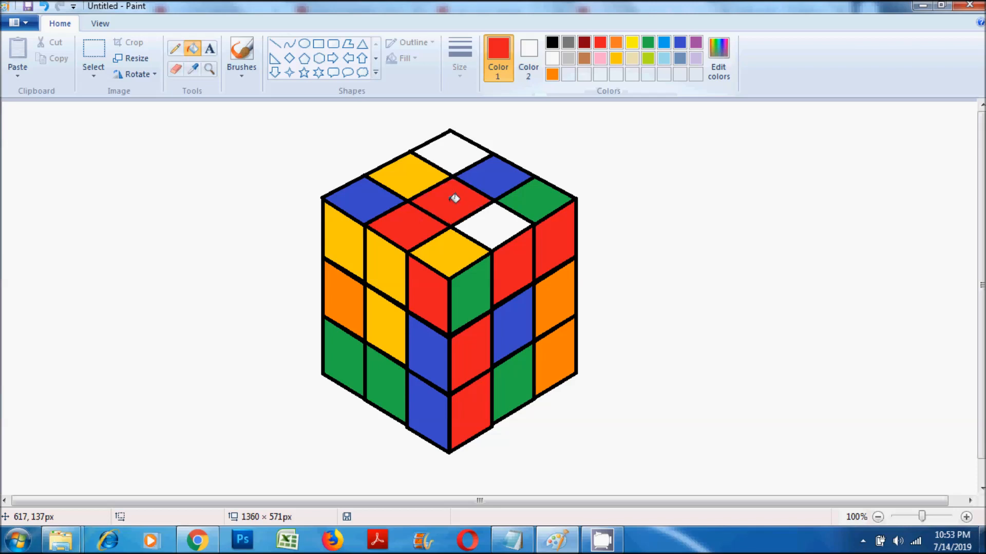